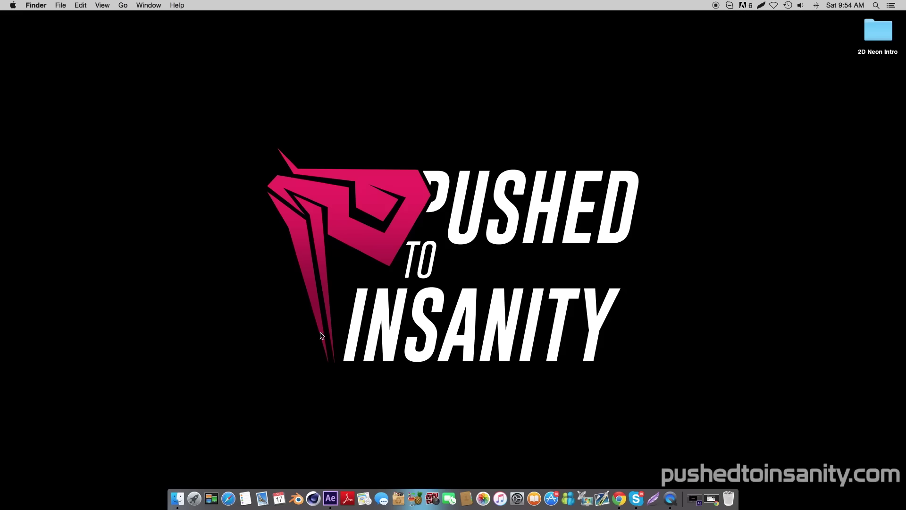
Move the 2D Neon Intro folder to the screen centre and open it to reveal Project.aep and Uni Sans Heavy.otf.
drag(875, 33, 398, 145)
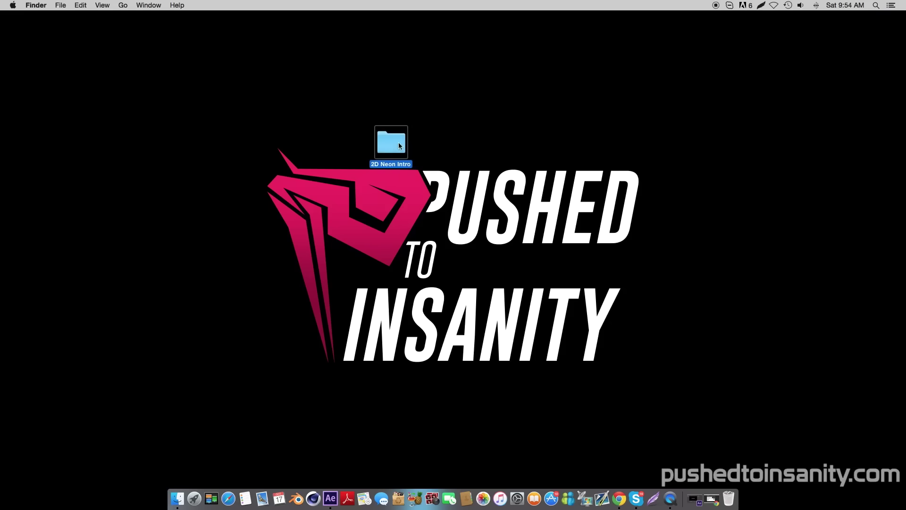
double_click(392, 145)
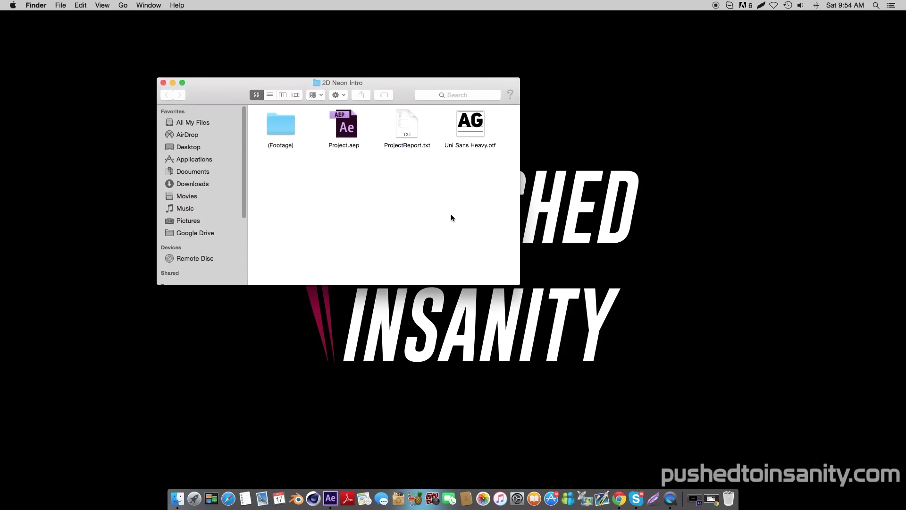
Install Uni Sans Heavy.otf through Font Book despite the validation warning, then close Font Book.
click(473, 130)
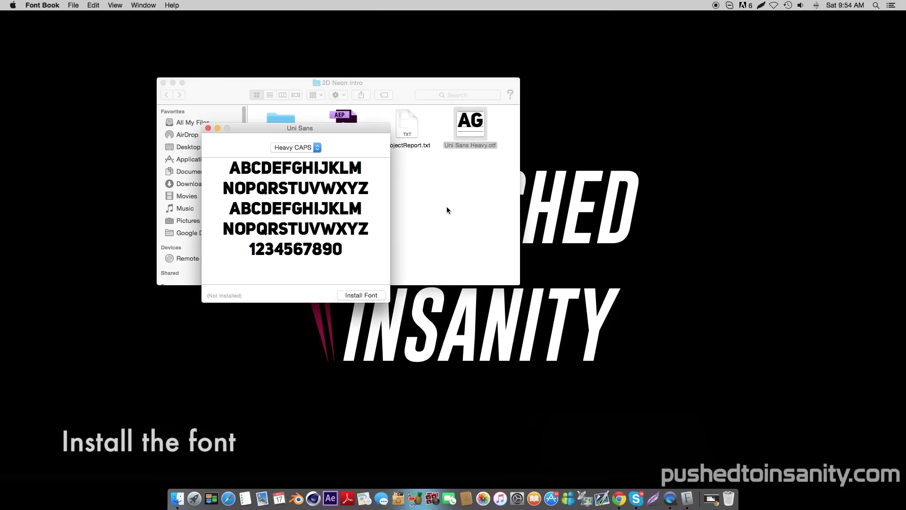
click(371, 299)
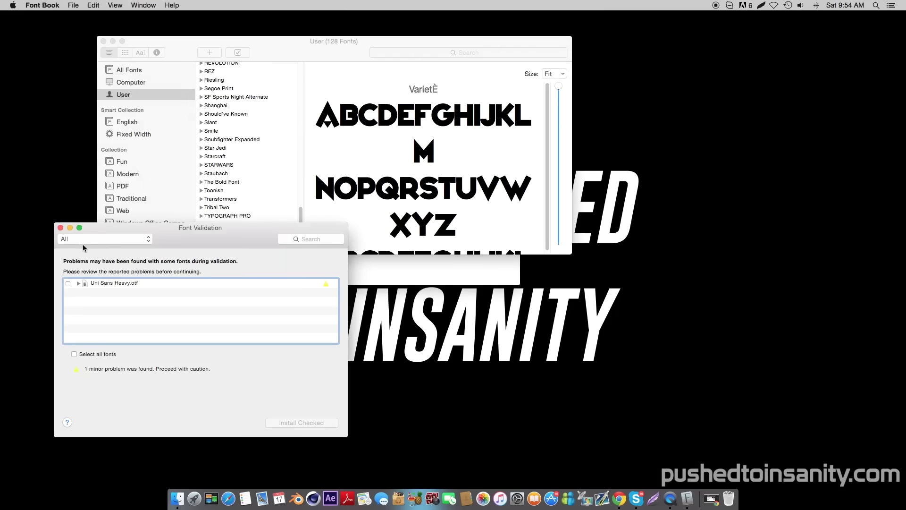
click(61, 228)
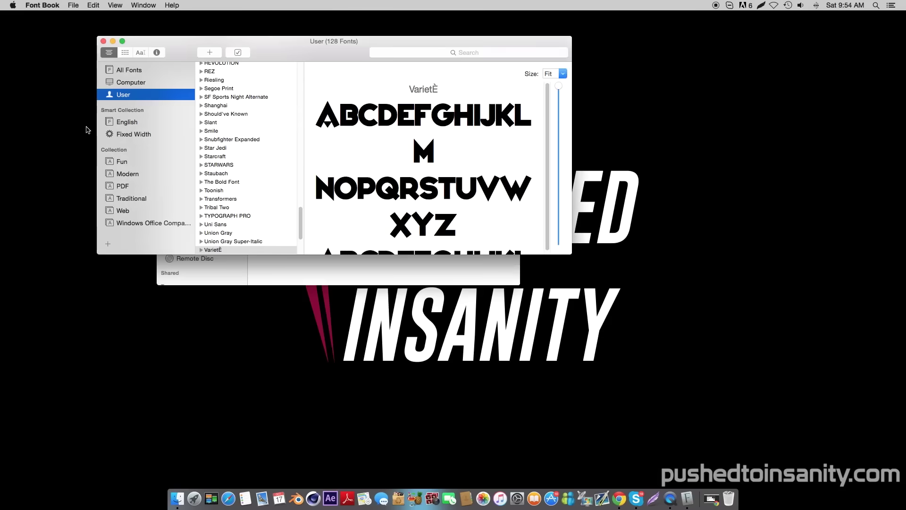
click(103, 42)
Open Project.aep, accepting the version conversion and dismissing the missing-files warning.
double_click(345, 130)
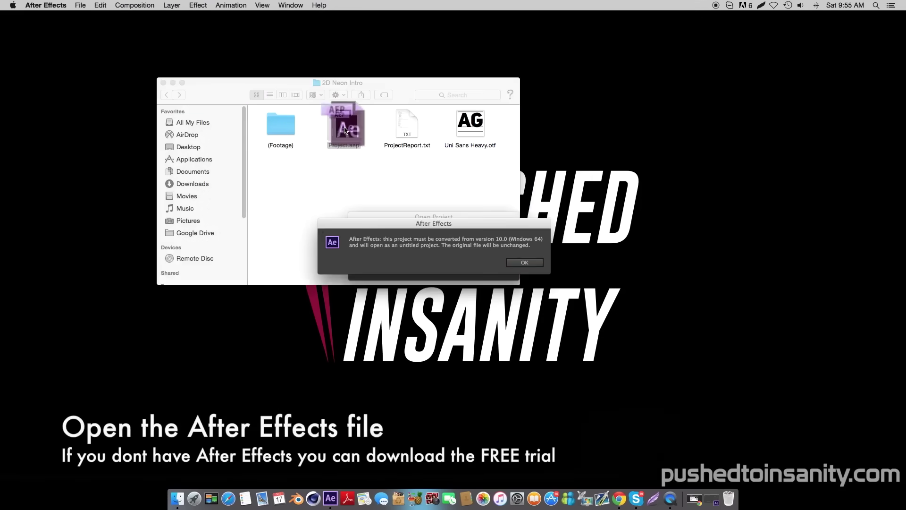
click(524, 262)
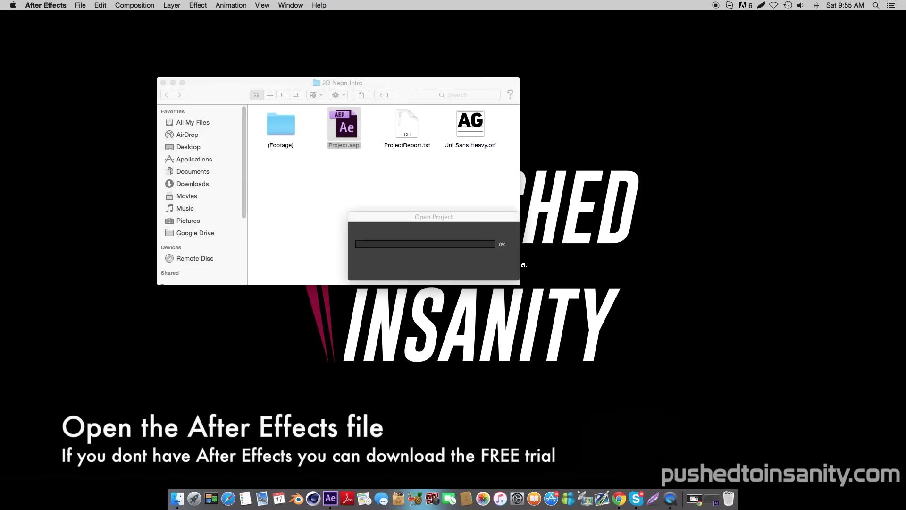
click(510, 262)
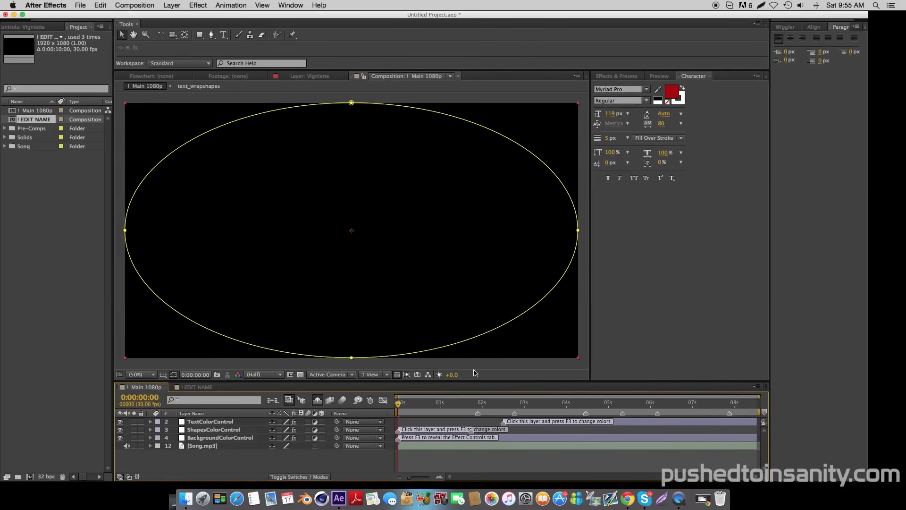
Scrub the Main 1080p timeline until the YOUR NAME title is fully revealed.
click(452, 409)
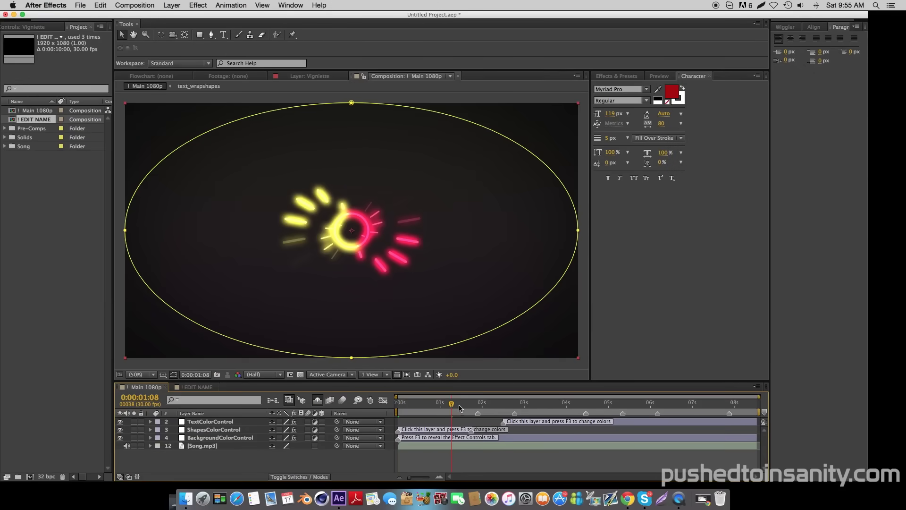
mouse_move(459, 407)
mouse_down()
mouse_move(430, 406)
mouse_move(493, 417)
mouse_move(586, 415)
mouse_move(557, 417)
mouse_move(571, 417)
mouse_up()
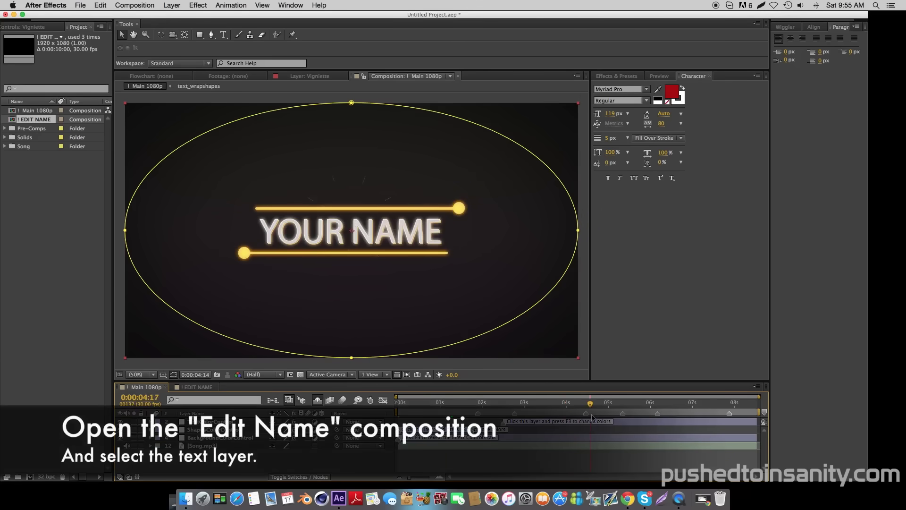
drag(571, 417, 600, 417)
Retype the YOUR NAME text layer in ! EDIT NAME as INSANITY, then return to Main 1080p.
click(188, 388)
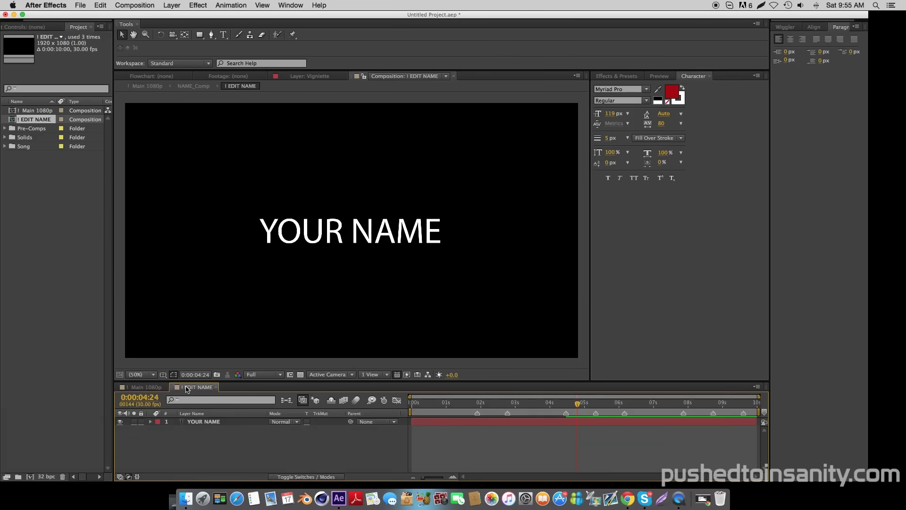
click(191, 423)
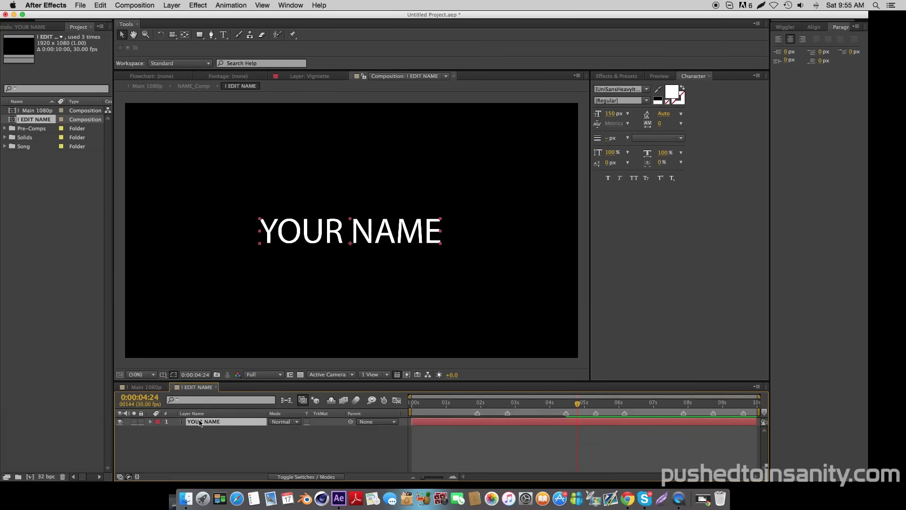
double_click(392, 227)
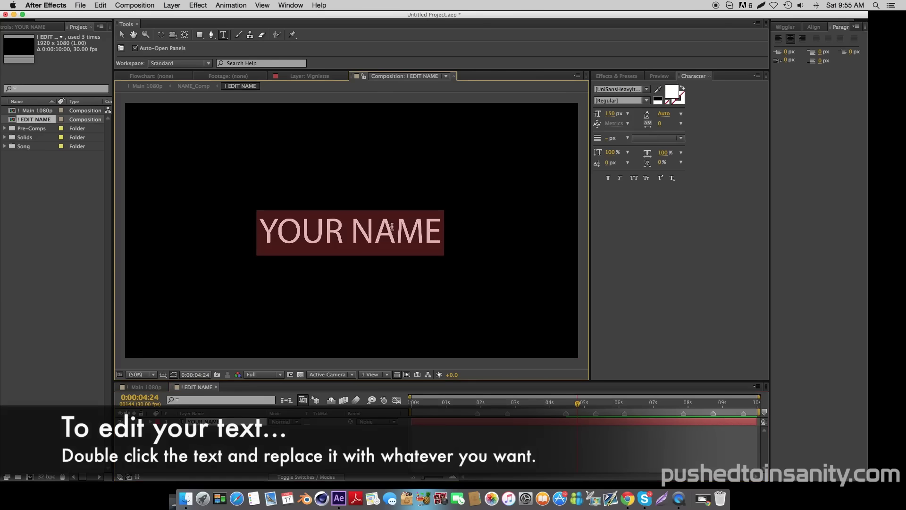
text(INSANITY)
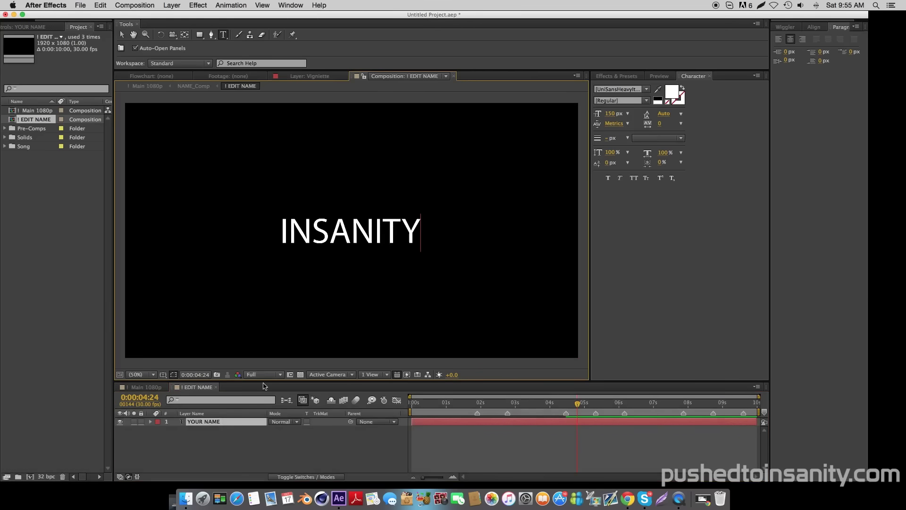
click(150, 388)
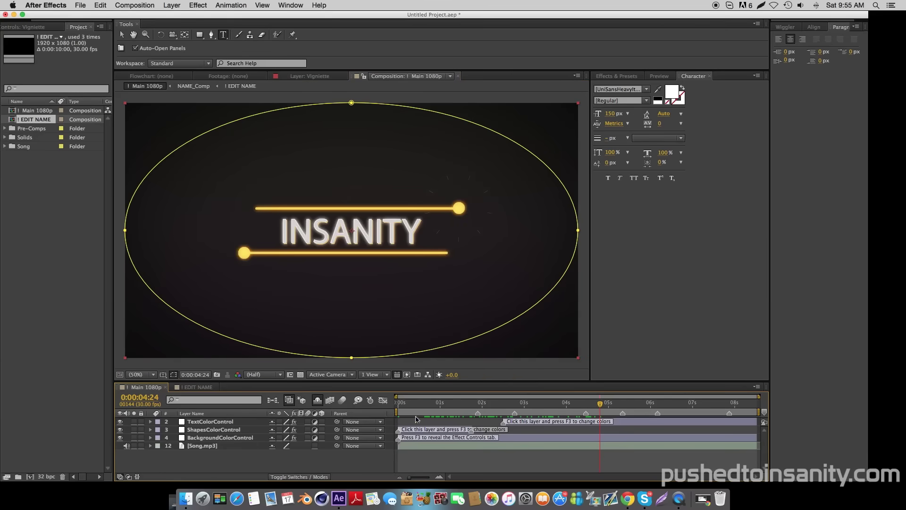
click(482, 407)
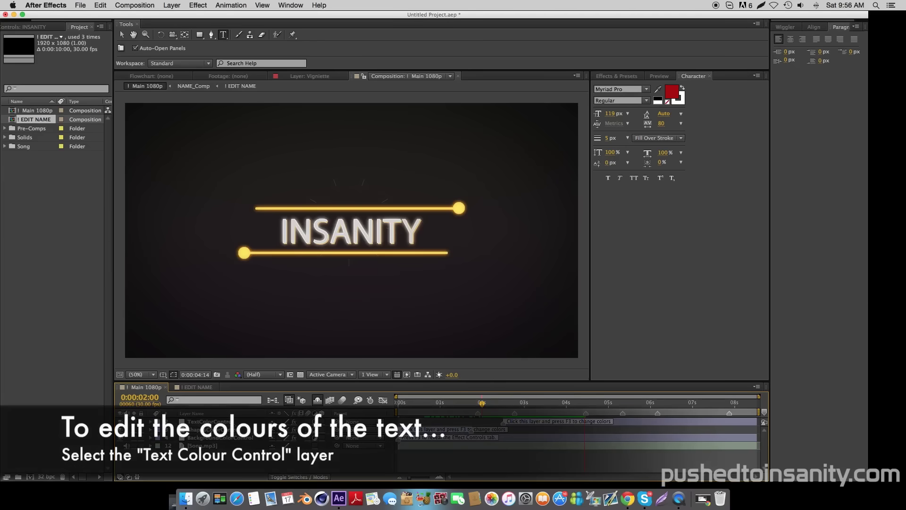
Set the TextColorControl Text Highlight colour to a pinkish red.
click(210, 421)
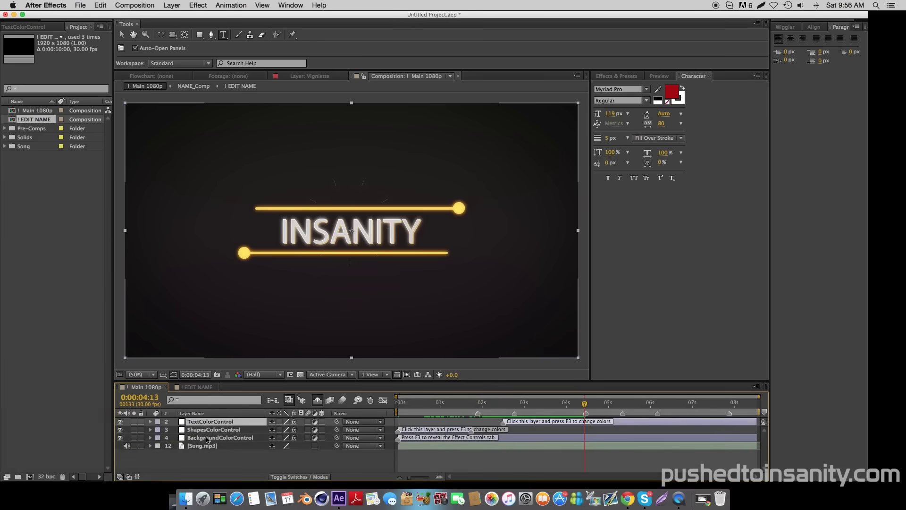
click(35, 27)
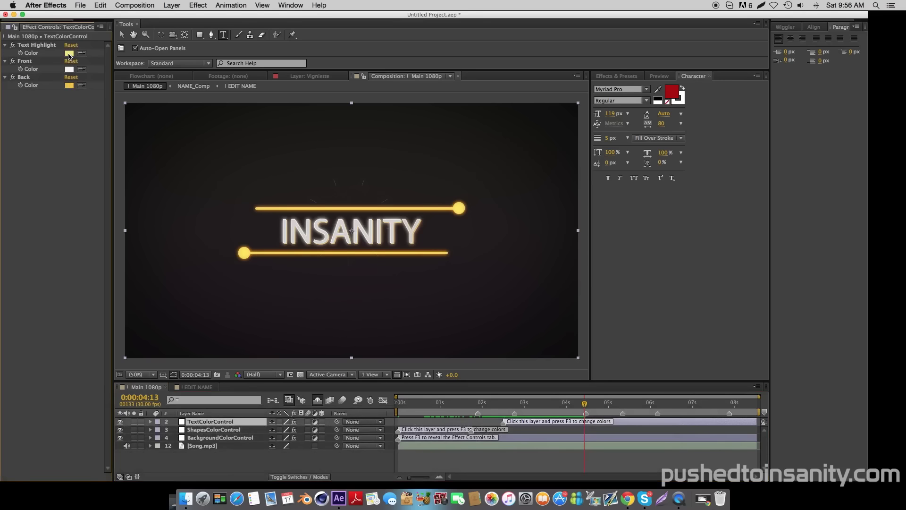
click(69, 53)
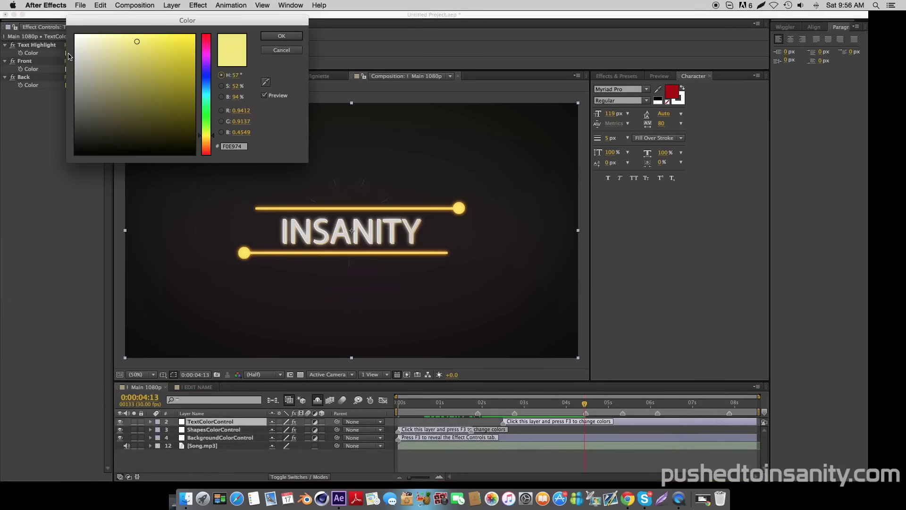
drag(205, 140, 210, 156)
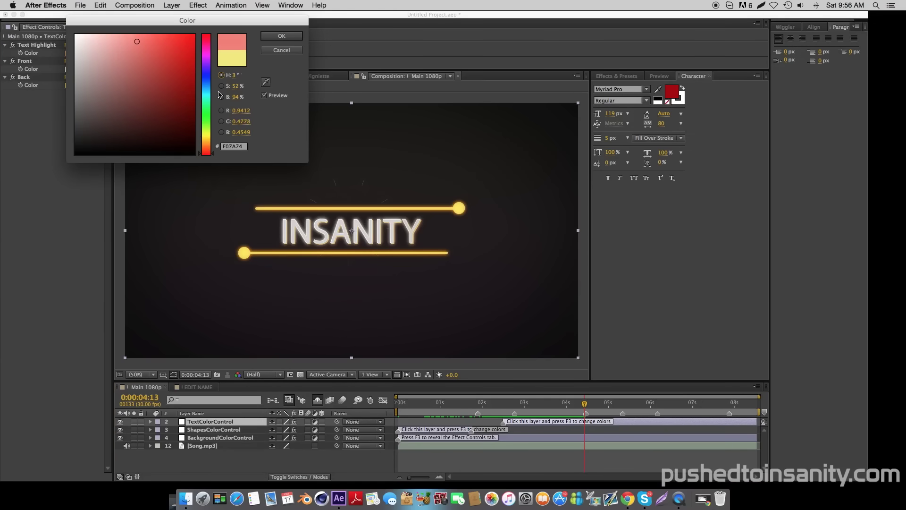
click(281, 37)
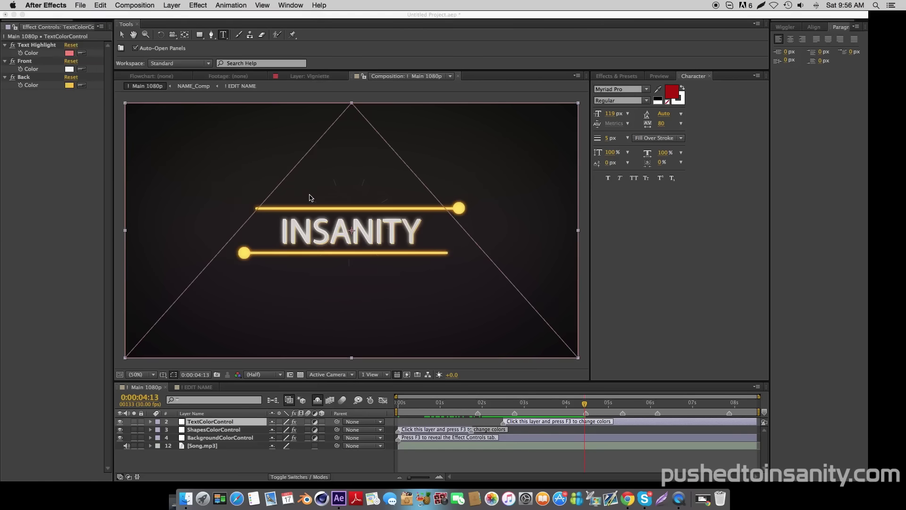
Change the text Back colour to red (F33A3A).
click(92, 86)
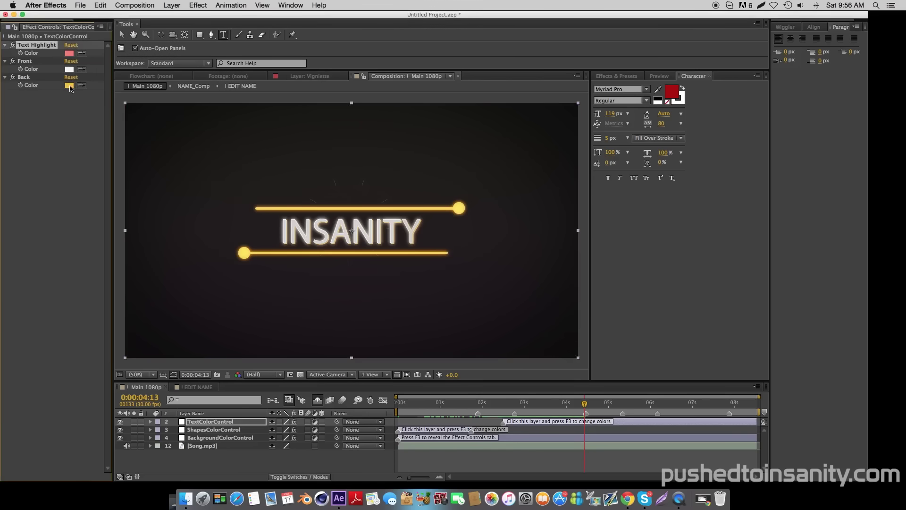
click(69, 86)
click(209, 47)
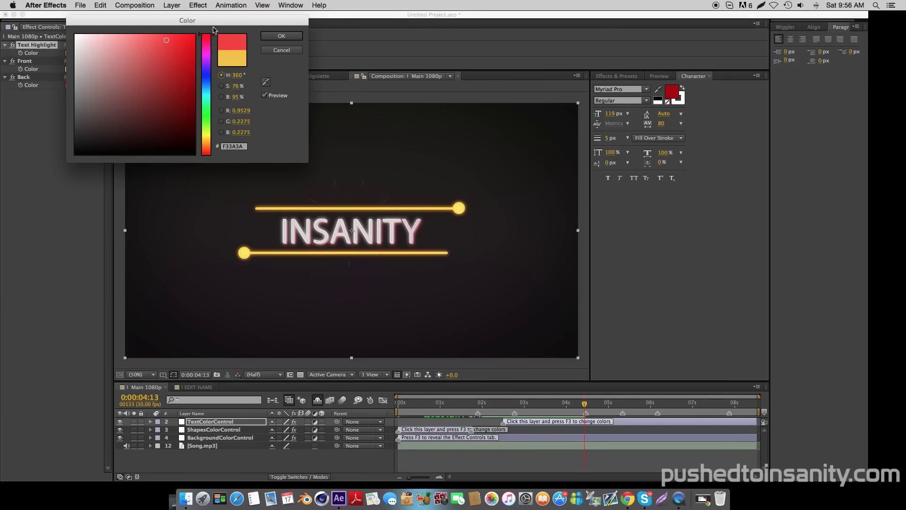
click(282, 36)
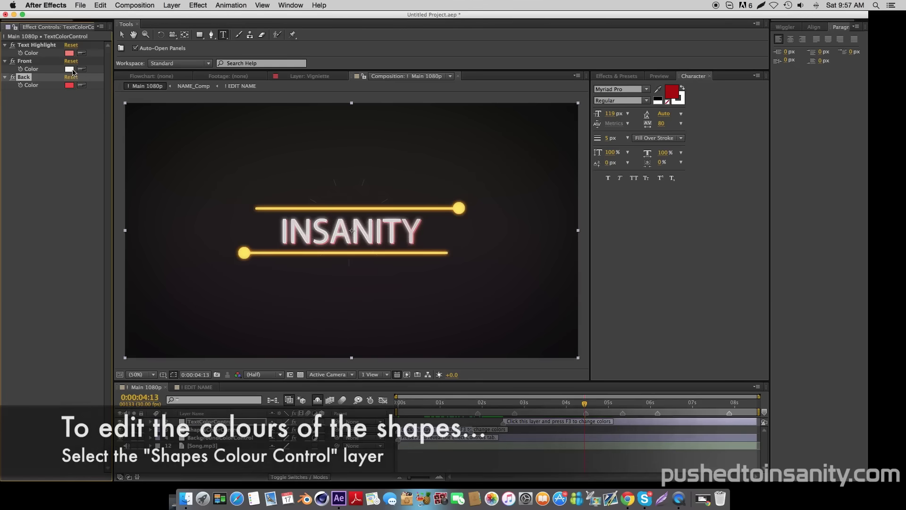
Make both the LineTop and bottom line colours red in ShapesColorControl.
click(230, 430)
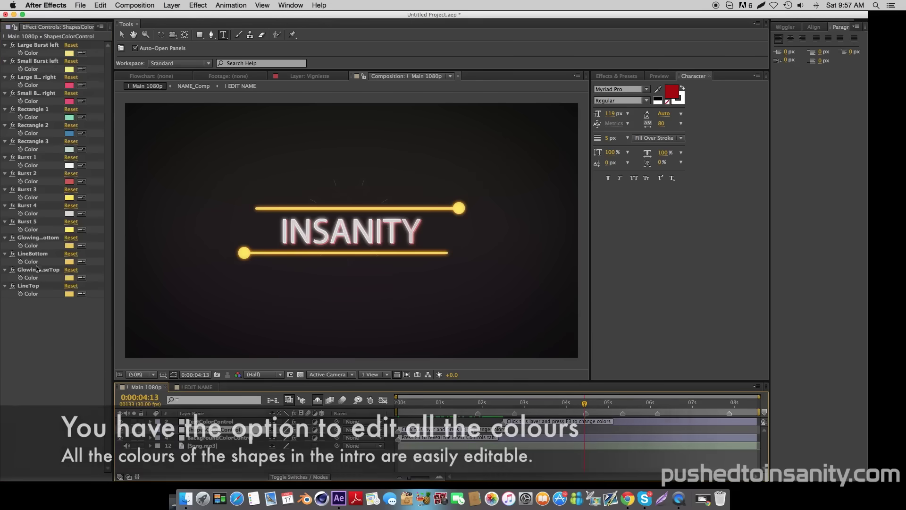
click(70, 294)
drag(212, 140, 209, 160)
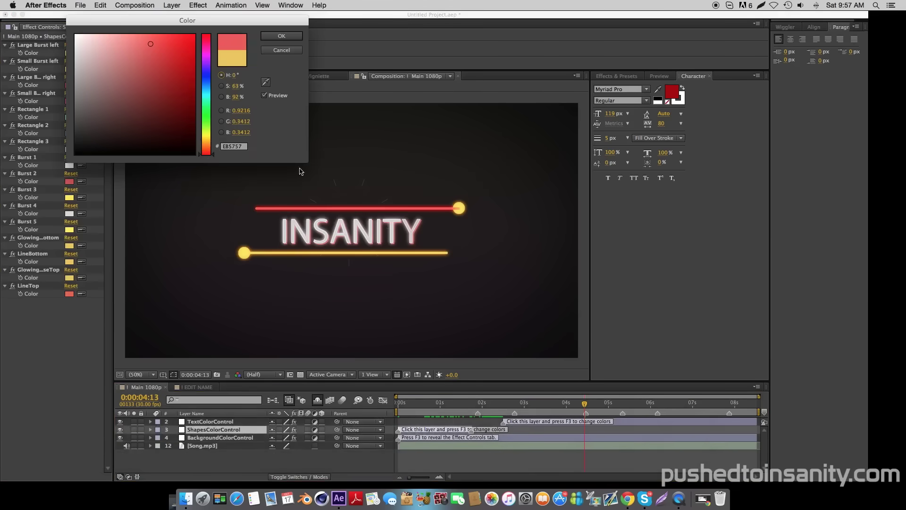
click(279, 35)
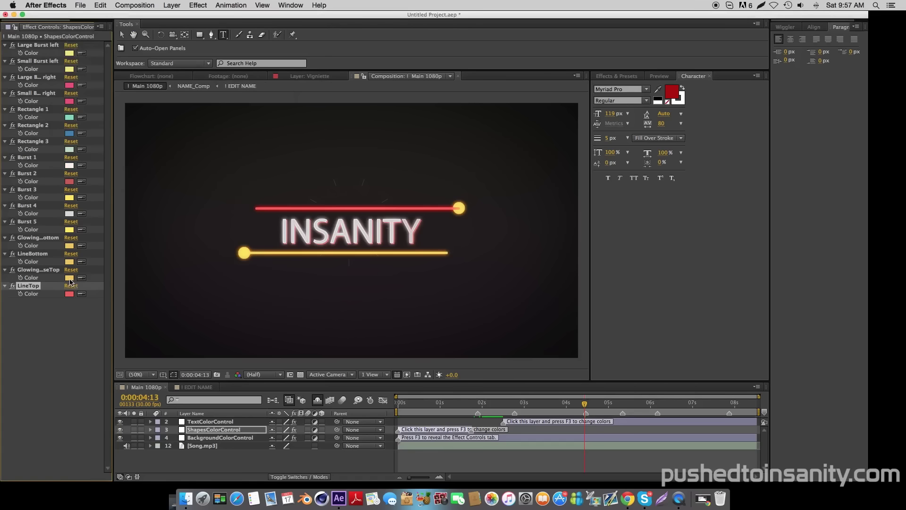
click(70, 262)
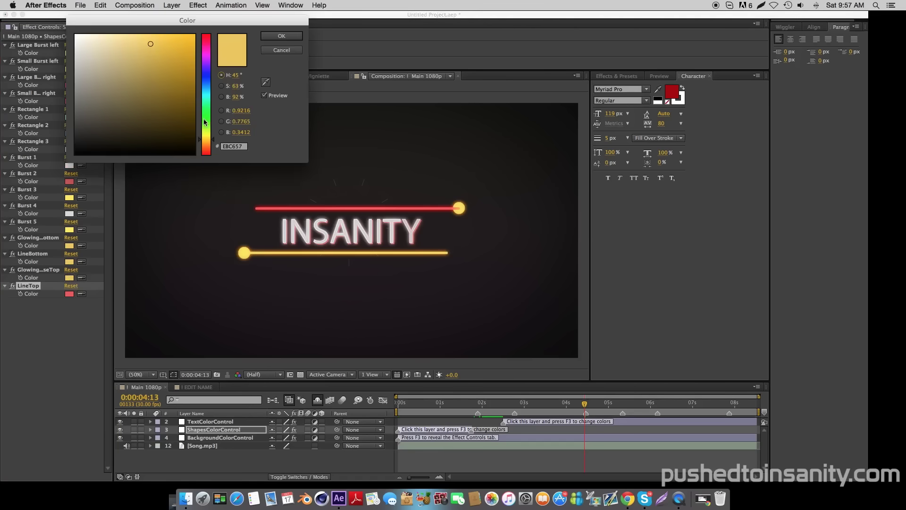
drag(204, 122, 205, 174)
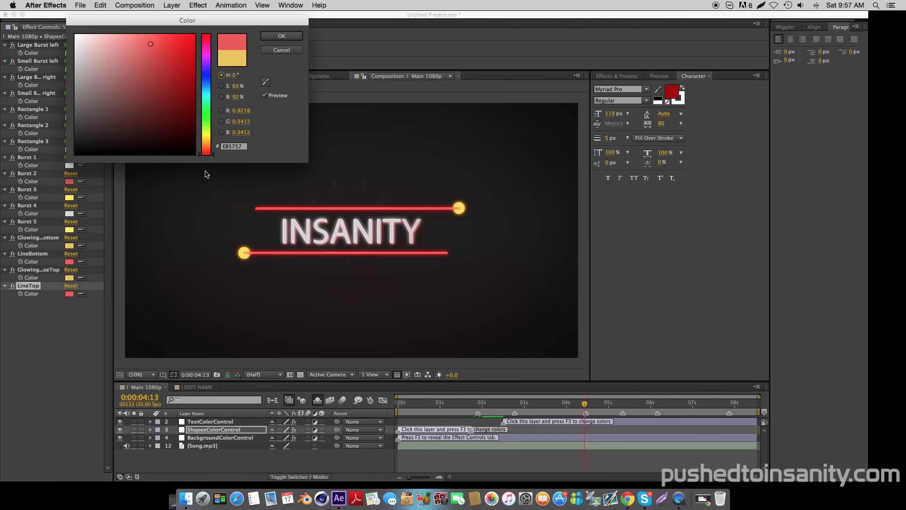
click(282, 36)
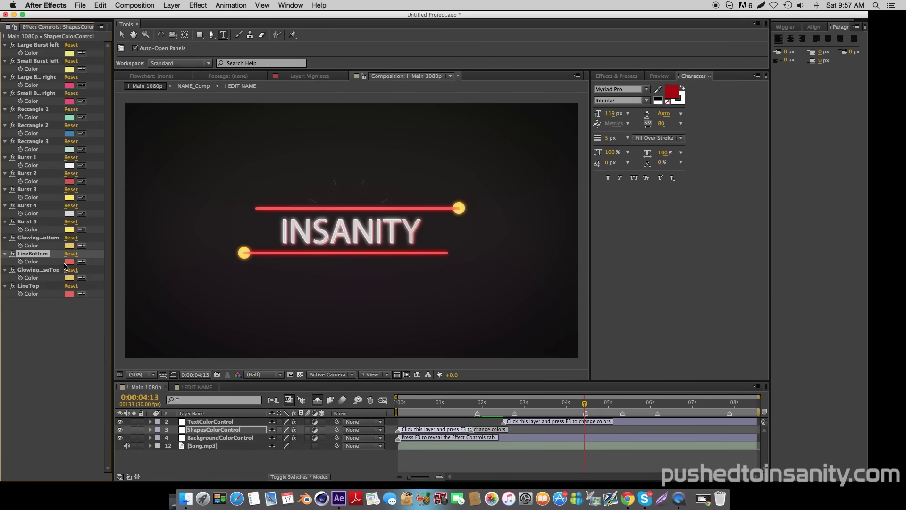
Turn the bottom and top glowing dot colours orange (E89957).
click(69, 245)
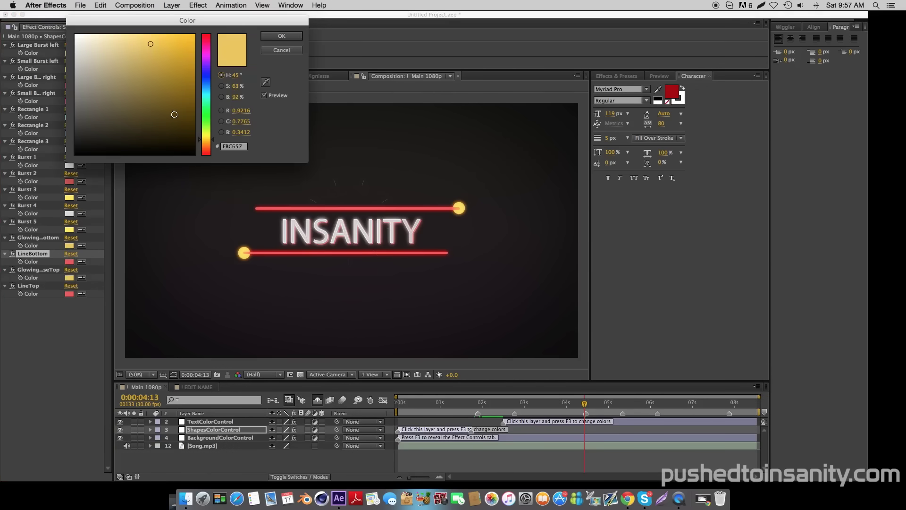
mouse_move(211, 141)
mouse_down()
mouse_move(210, 160)
mouse_move(211, 150)
mouse_up()
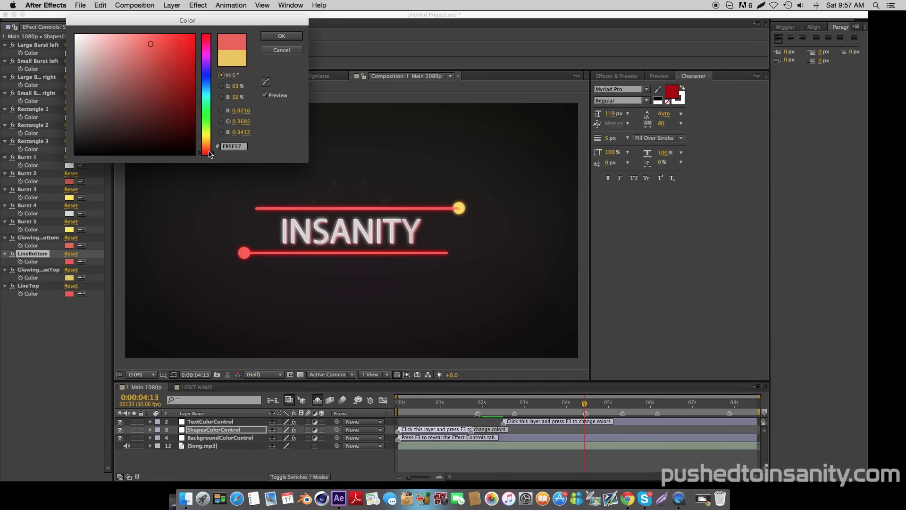
click(281, 35)
click(69, 278)
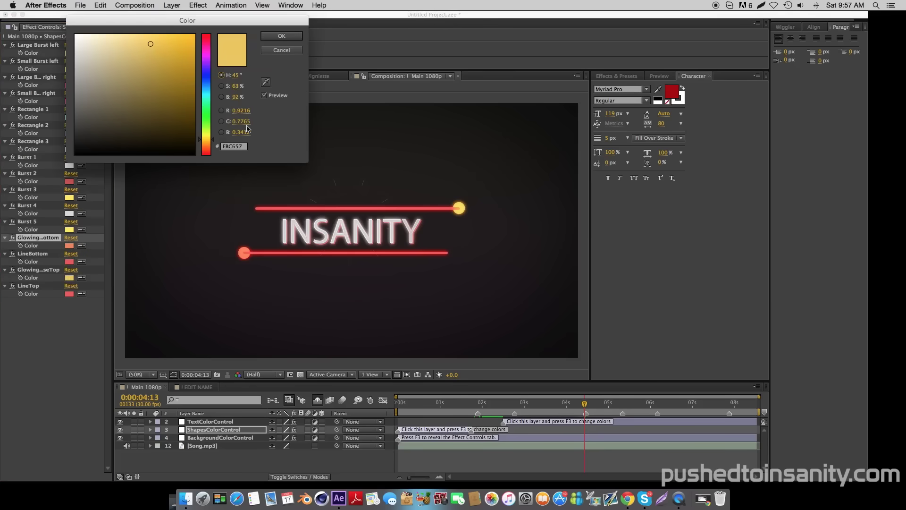
drag(203, 141, 204, 145)
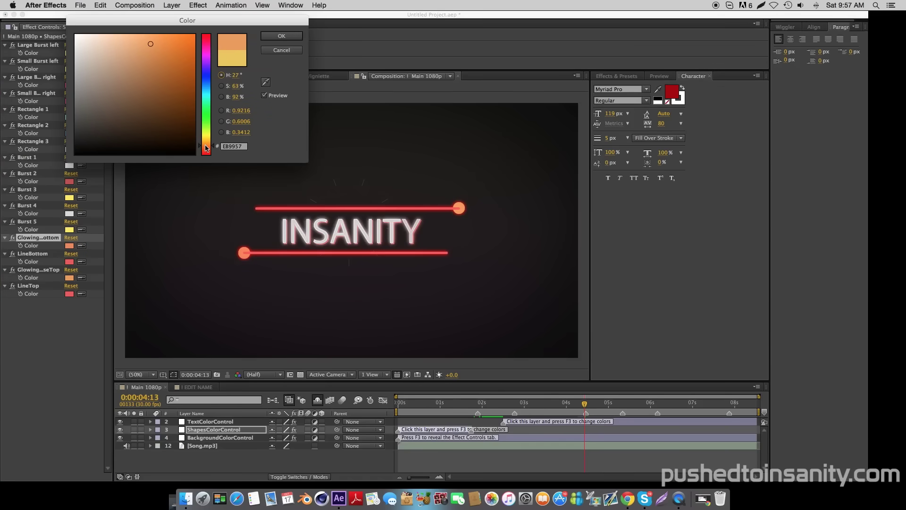
click(276, 36)
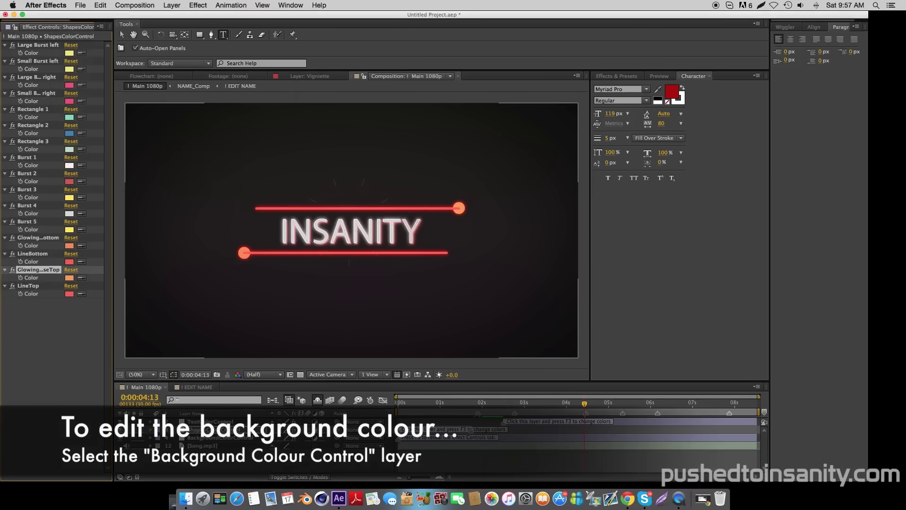
Recolour the BackgroundColorControl Highlight TOP and Highlight BOTTOM colours pink.
click(219, 437)
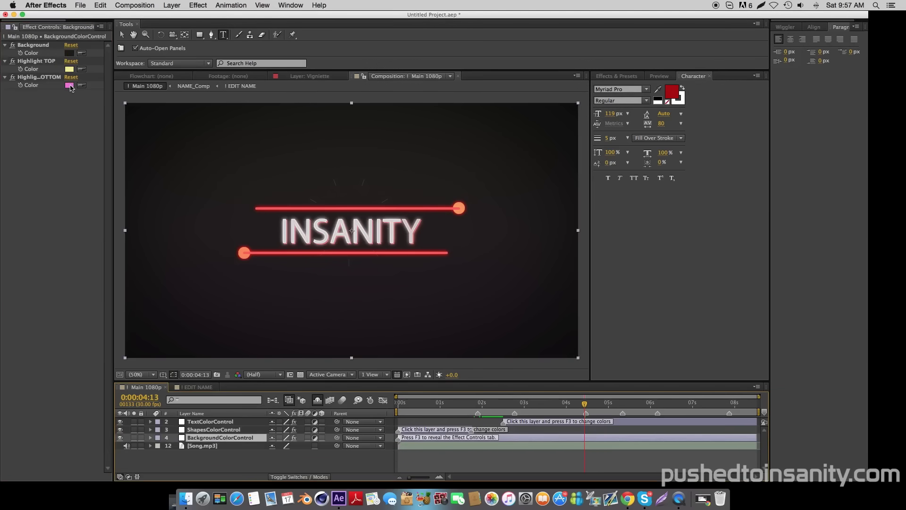
click(71, 55)
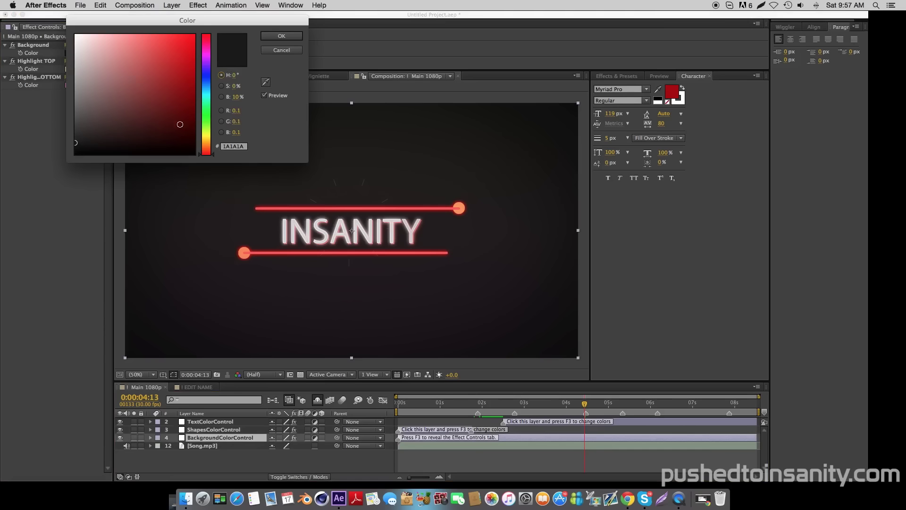
click(278, 50)
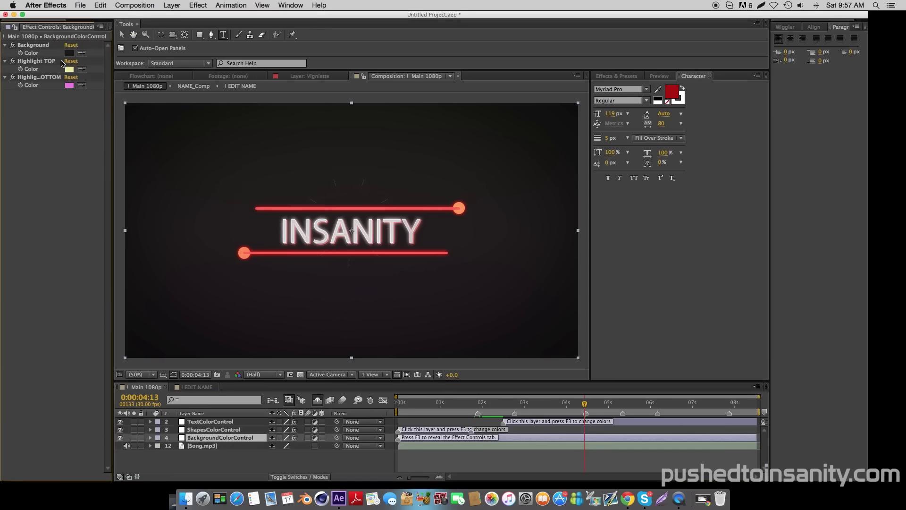
click(70, 70)
drag(218, 144, 208, 171)
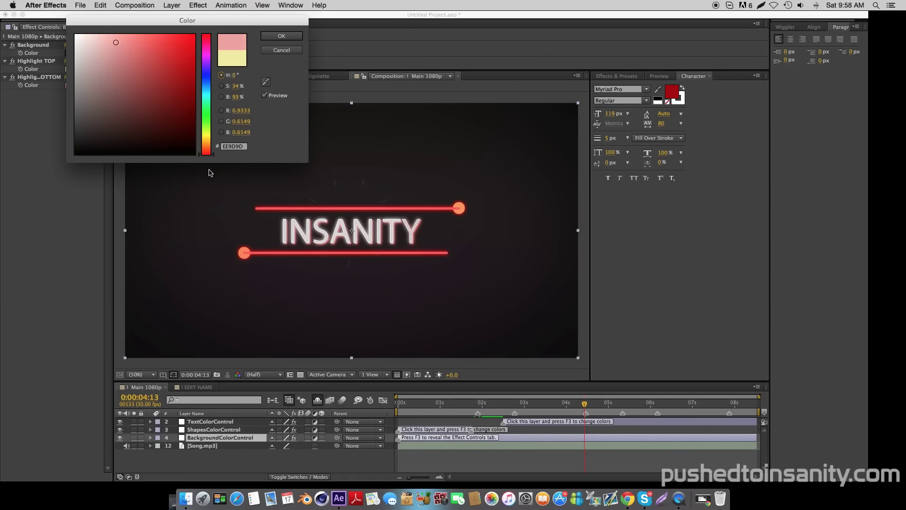
click(276, 37)
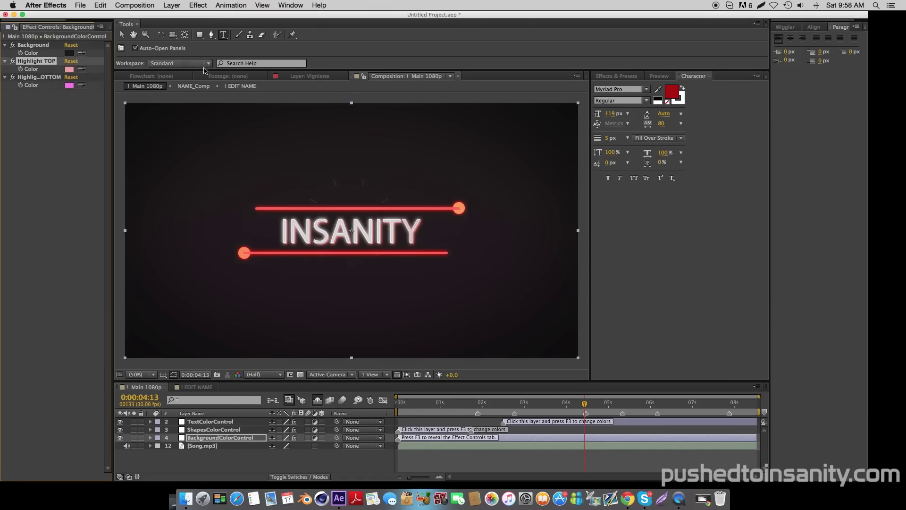
click(79, 90)
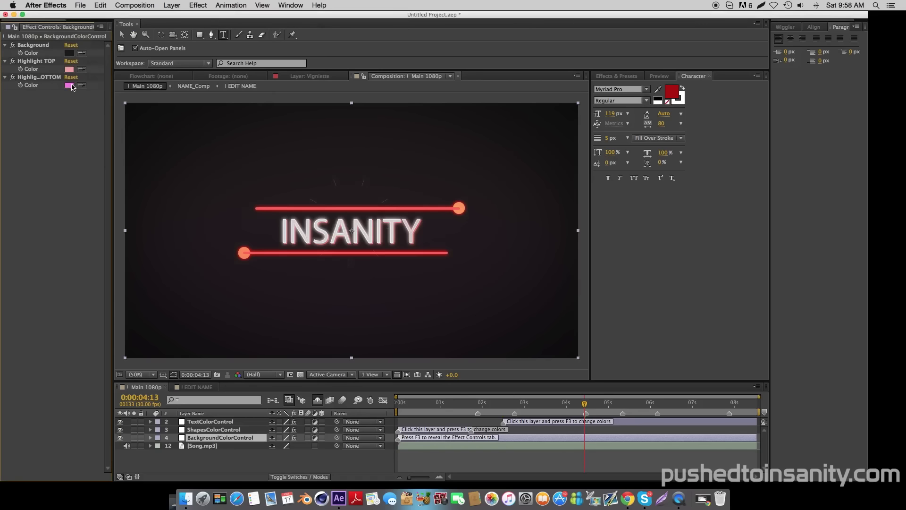
click(70, 86)
drag(215, 51, 215, 42)
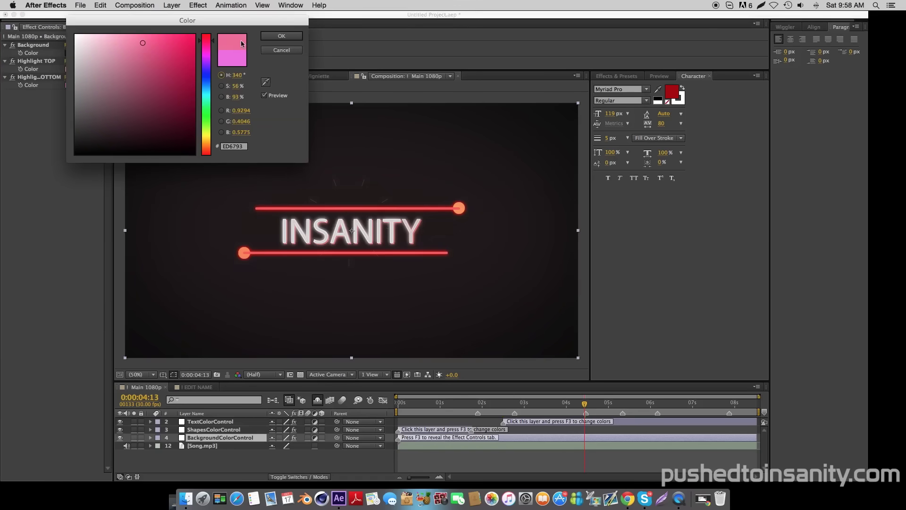
click(278, 37)
Try a reddish tint on the Background colour, leaving the background dark.
click(69, 53)
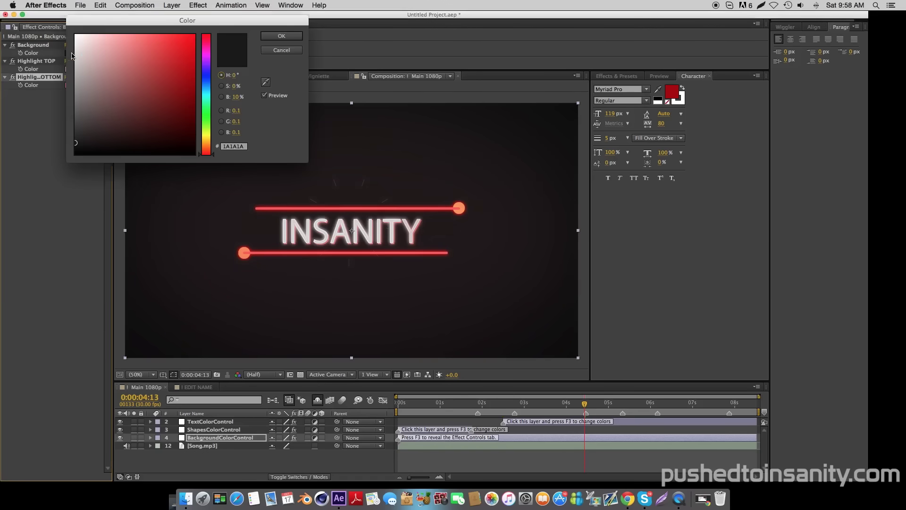
mouse_move(113, 112)
mouse_down()
mouse_move(101, 93)
mouse_move(145, 95)
mouse_move(91, 133)
mouse_move(67, 134)
mouse_up()
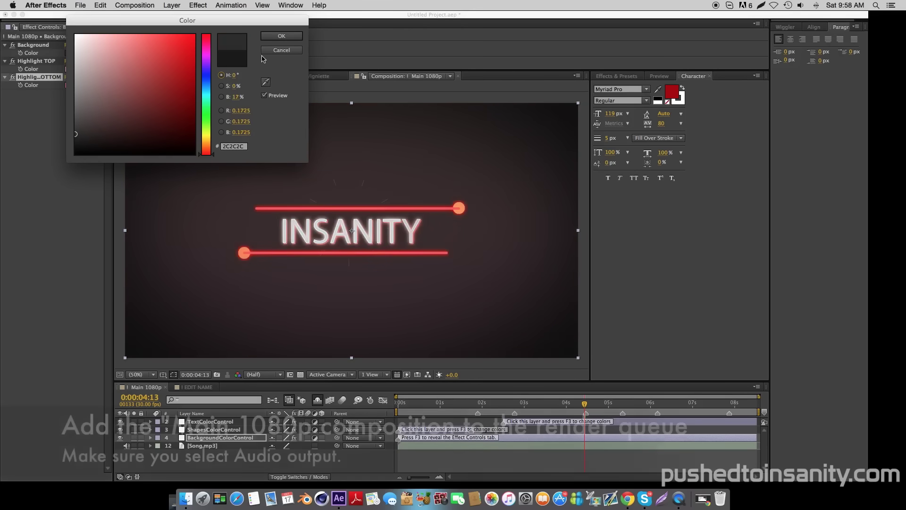
click(281, 50)
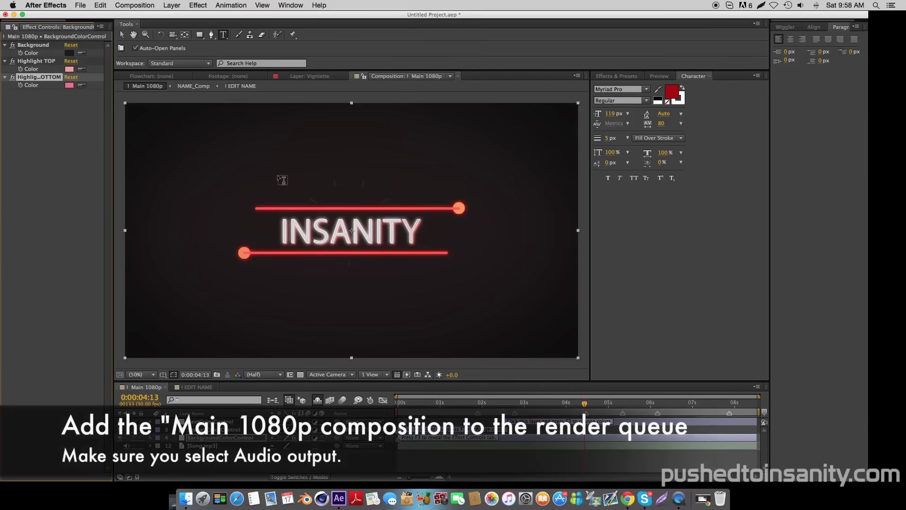
Queue Main 1080p for rendering with a QuickTime output module that includes audio.
click(139, 3)
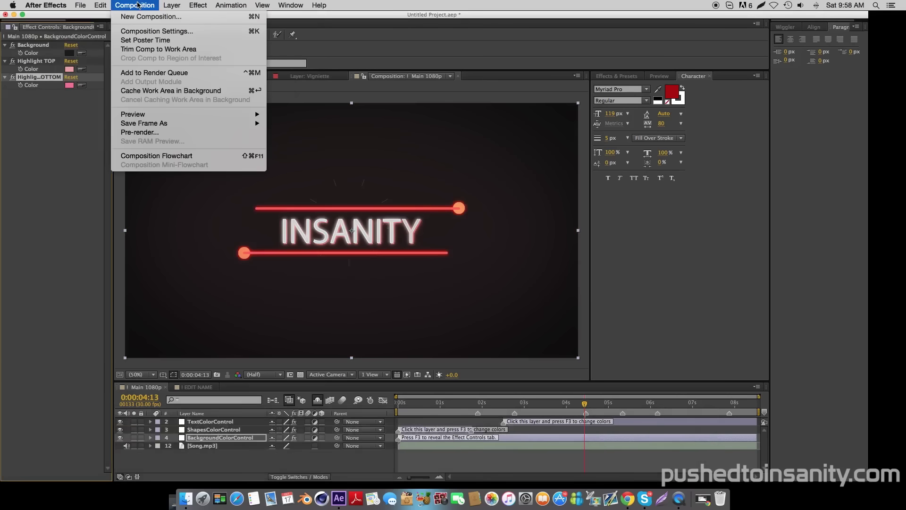
click(162, 73)
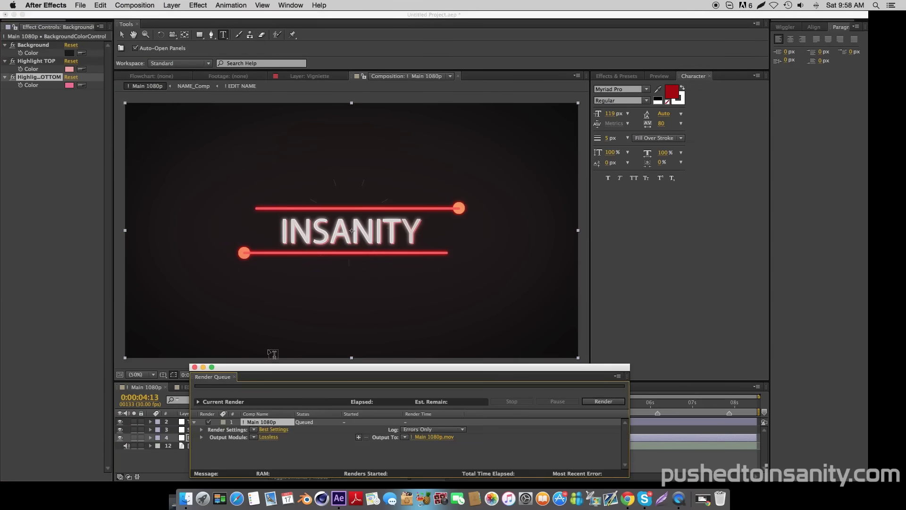
drag(272, 369, 276, 335)
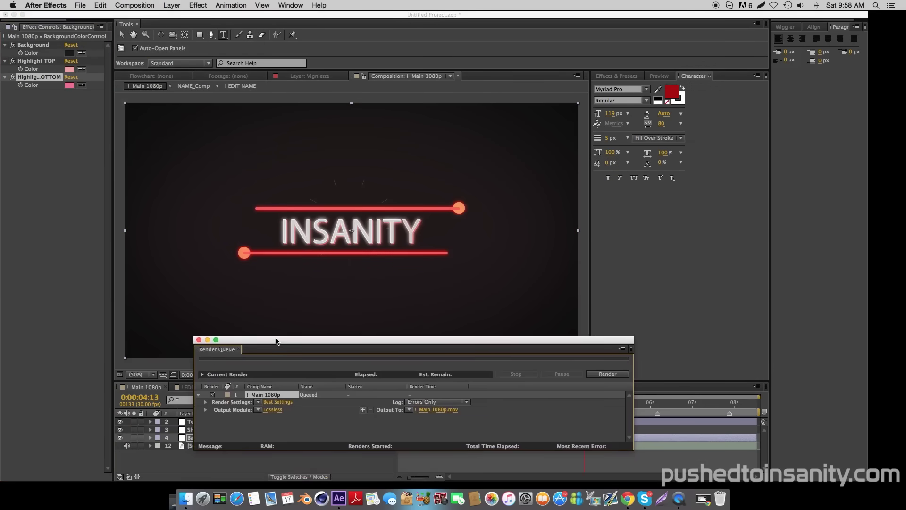
click(279, 403)
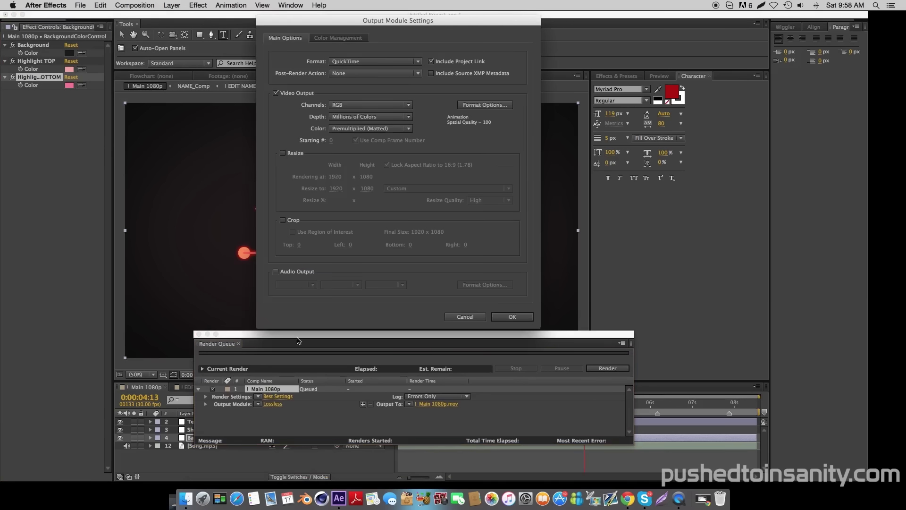
click(293, 272)
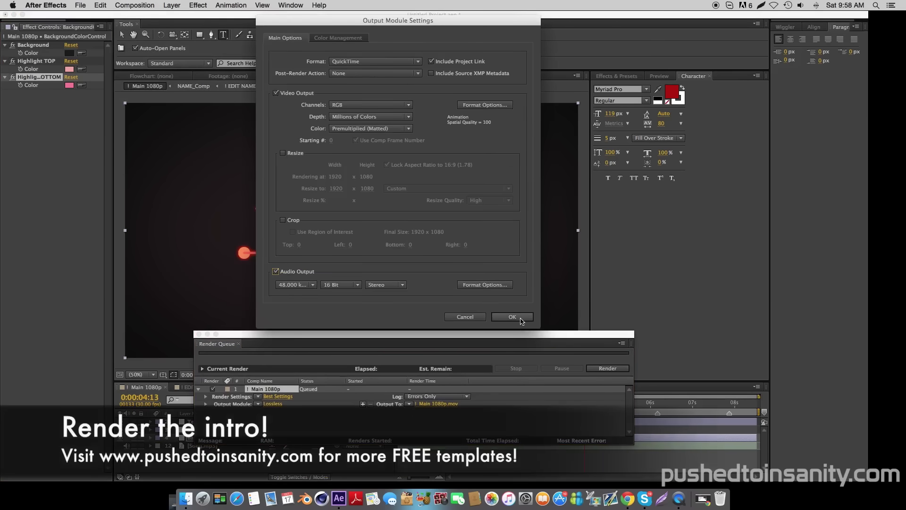
click(519, 317)
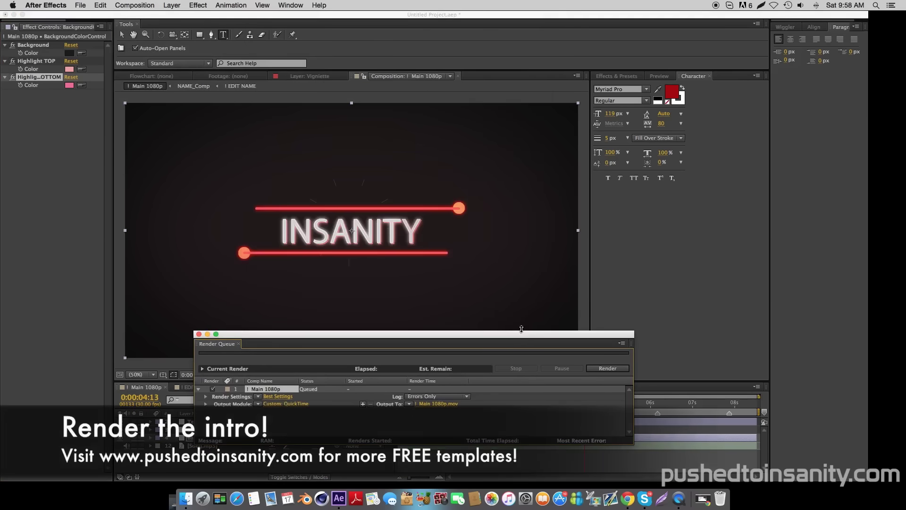
Start the render of Main 1080p to Main 1080p.mov.
click(608, 368)
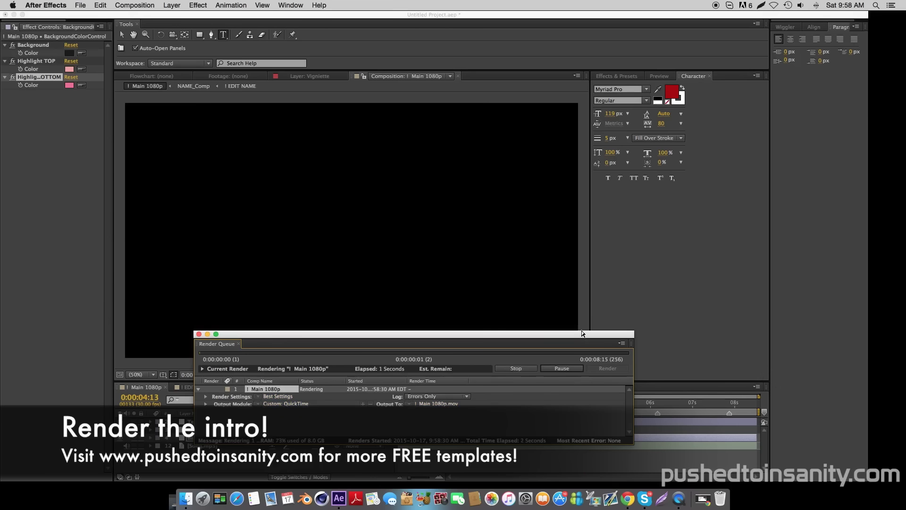
drag(582, 333, 583, 374)
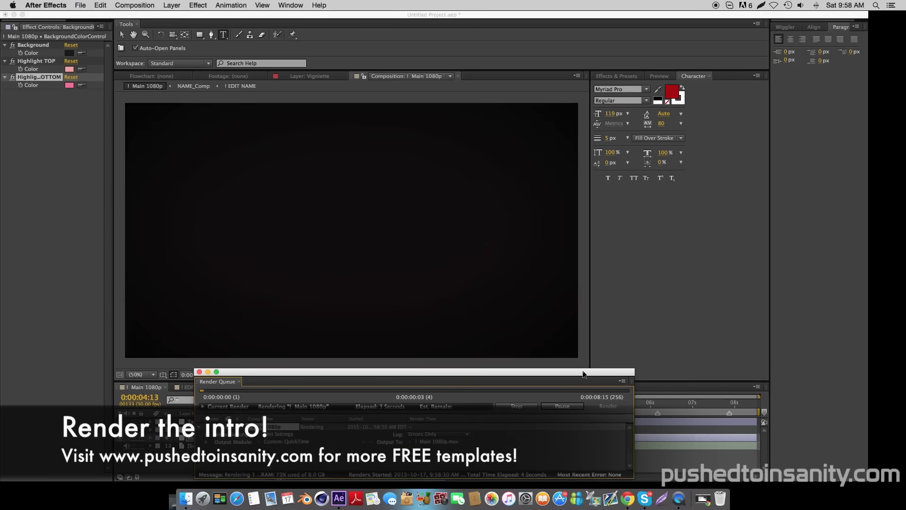